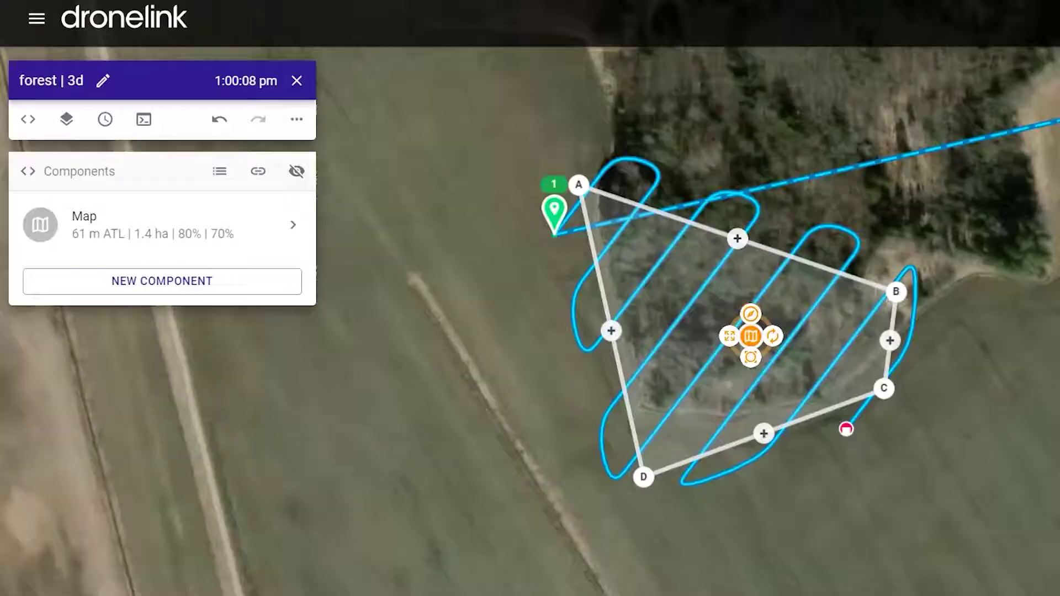
# Drag corners A, C and B outward so the forest survey area grows to 1.5 ha
pyautogui.moveTo(578, 183); pyautogui.dragTo(578, 189)
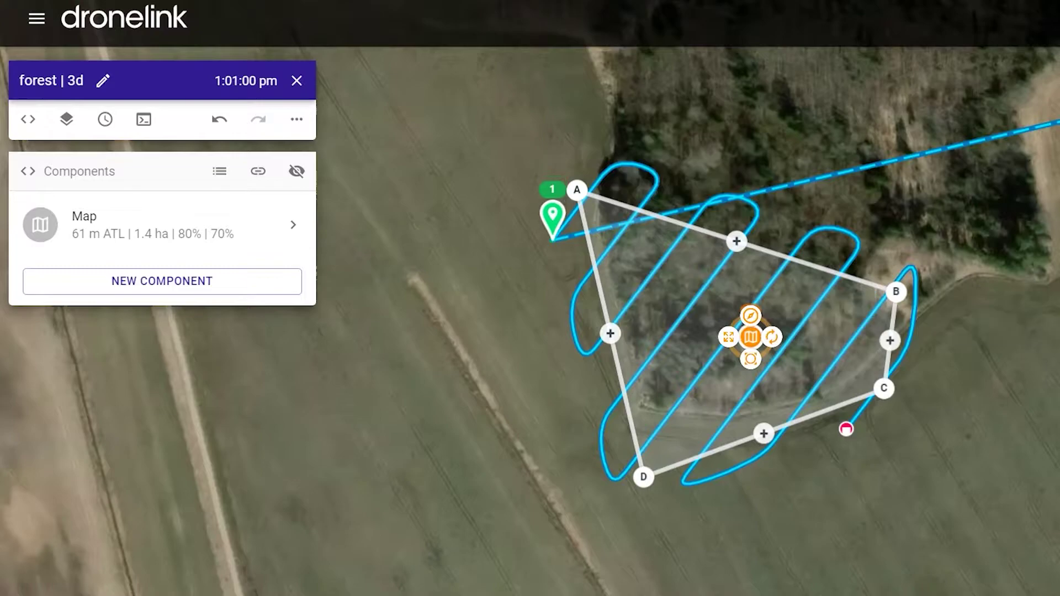
pyautogui.moveTo(883, 388); pyautogui.dragTo(914, 379)
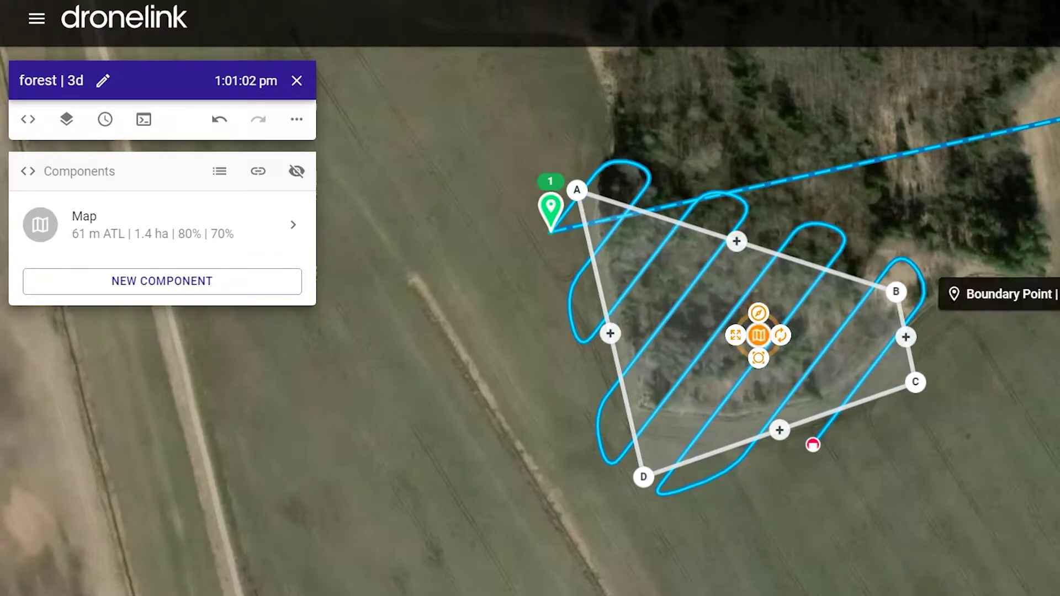
pyautogui.moveTo(896, 292); pyautogui.dragTo(889, 266)
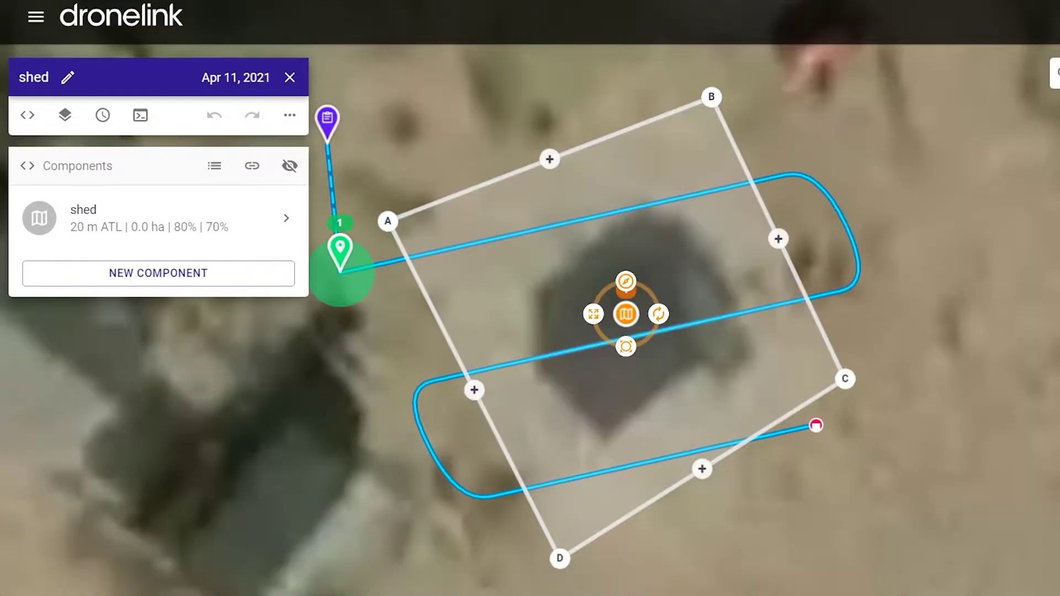
pyautogui.scroll(2, 745, 275)
pyautogui.scroll(-3, 628, 410)
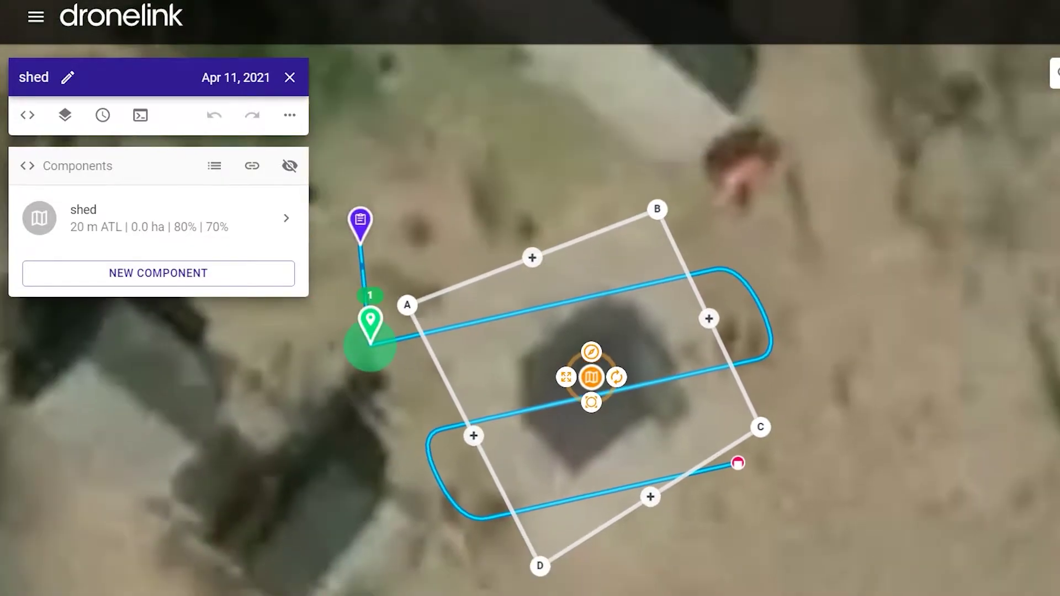
# Pan the shed map to bring the Approach marker into view
pyautogui.moveTo(371, 321); pyautogui.dragTo(466, 249)
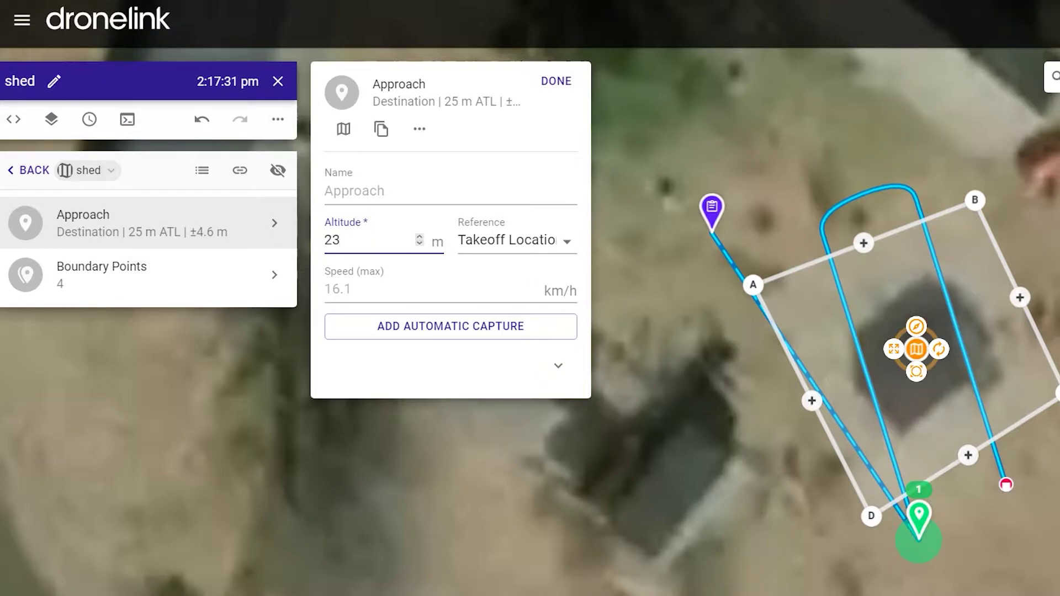
# Confirm 23 m as the shed mission's new approach altitude
pyautogui.press('Return')
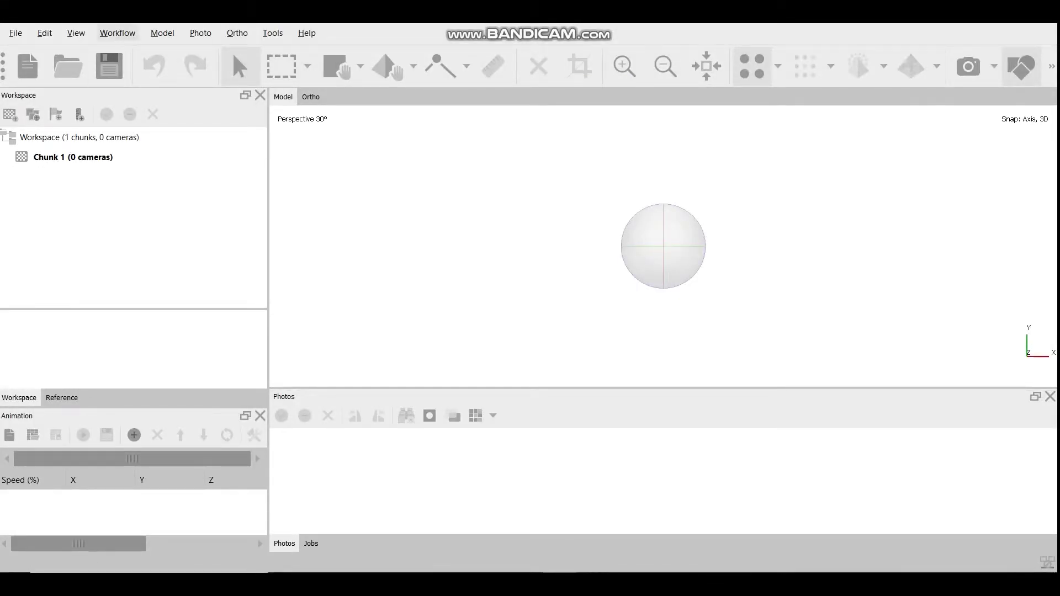
# Browse the Add Photos dialog to the D:\2021\project\3d folder
pyautogui.click(117, 33)
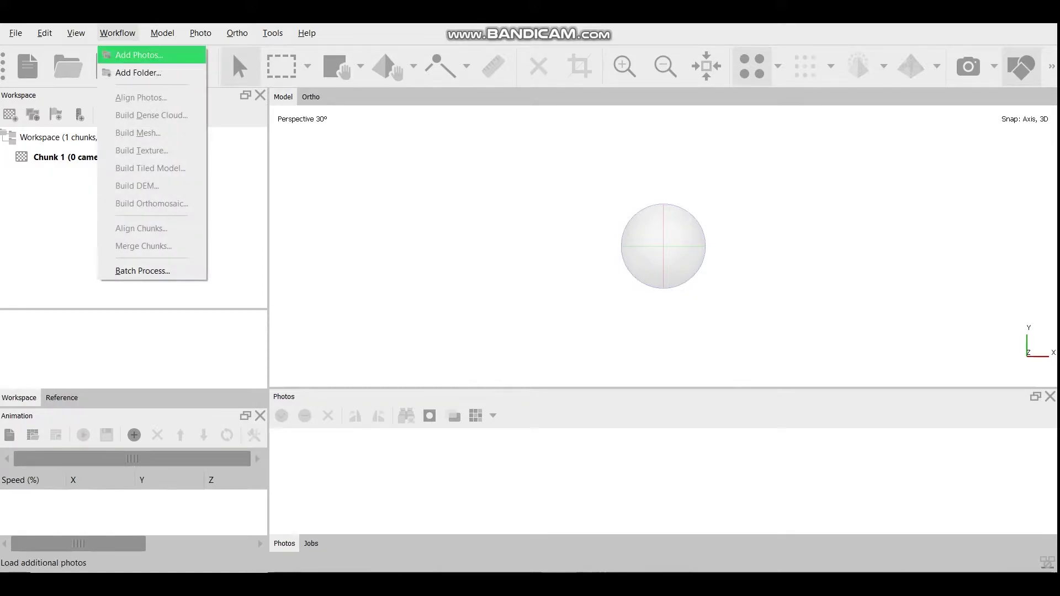
pyautogui.click(135, 52)
pyautogui.click(66, 231)
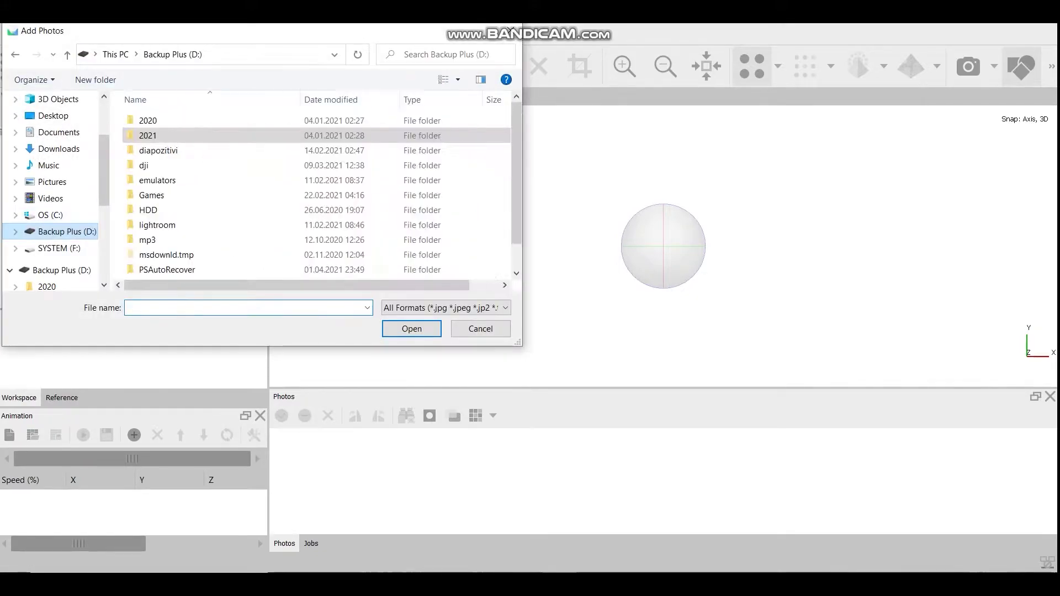
pyautogui.doubleClick(148, 135)
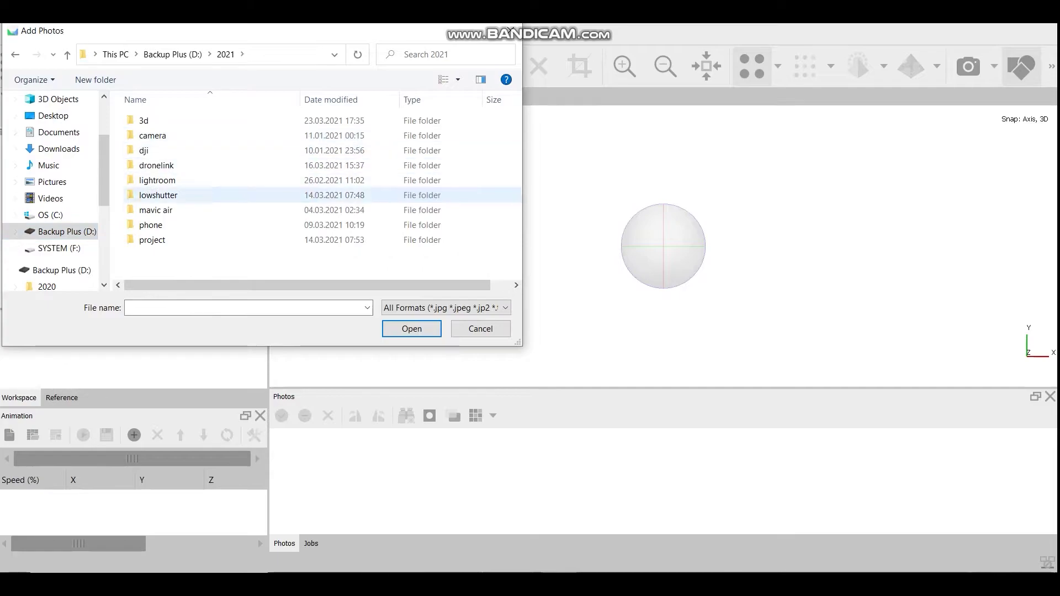
pyautogui.click(153, 239)
pyautogui.press('Return')
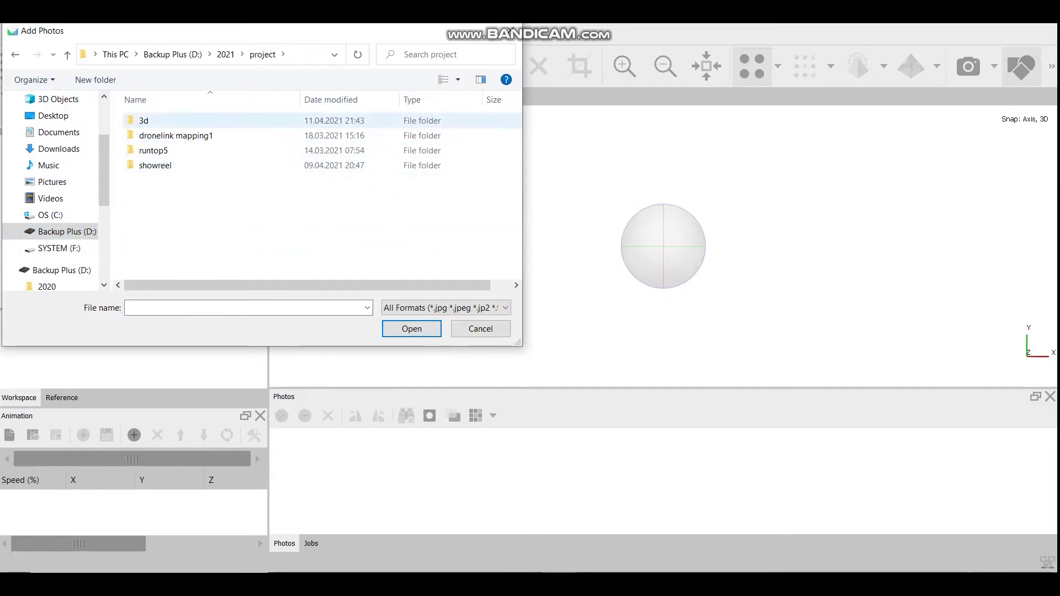
pyautogui.press('Down')
pyautogui.press('Return')
# Select photos DJI_0001 through DJI_0999 and import them into Chunk 1
pyautogui.moveTo(120, 95); pyautogui.dragTo(469, 164)
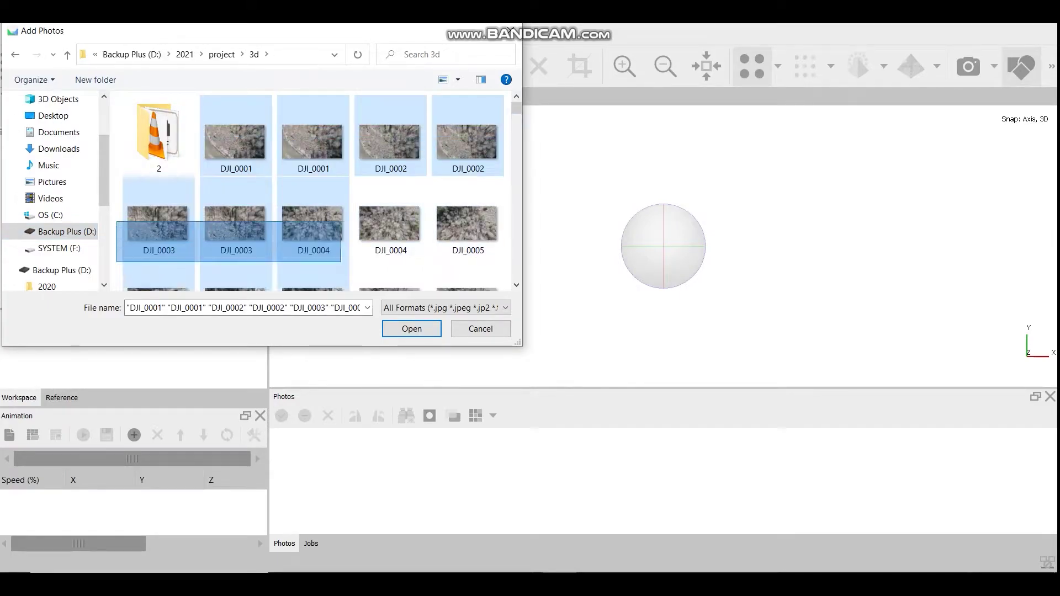
pyautogui.scroll(-10, 463, 191)
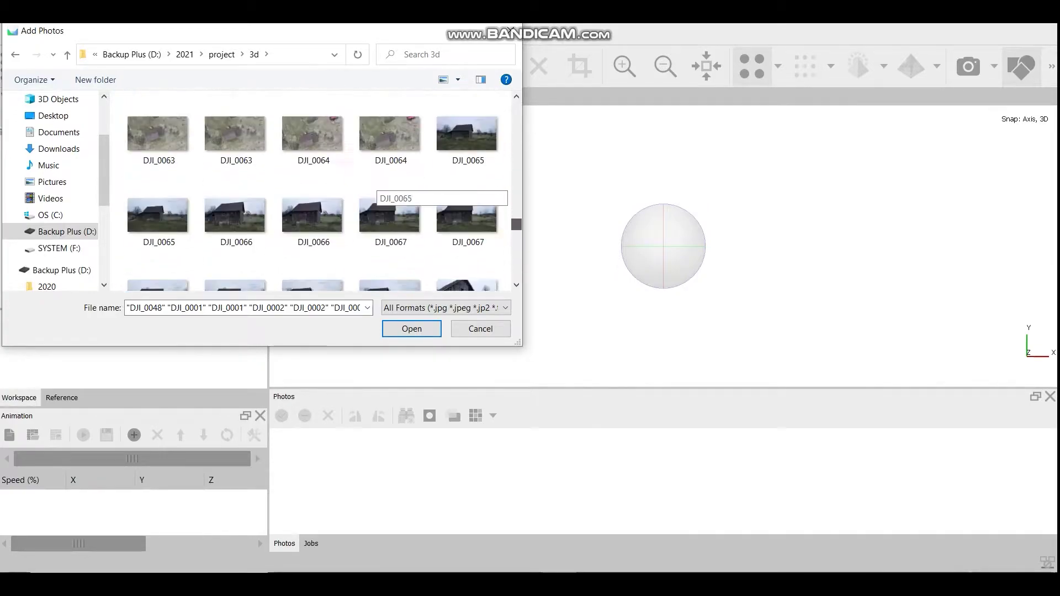
pyautogui.keyDown('ctrl'); pyautogui.click(467, 136); pyautogui.keyUp('ctrl')
pyautogui.scroll(-3, 389, 207)
pyautogui.keyDown('shift'); pyautogui.click(389, 257); pyautogui.keyUp('shift')
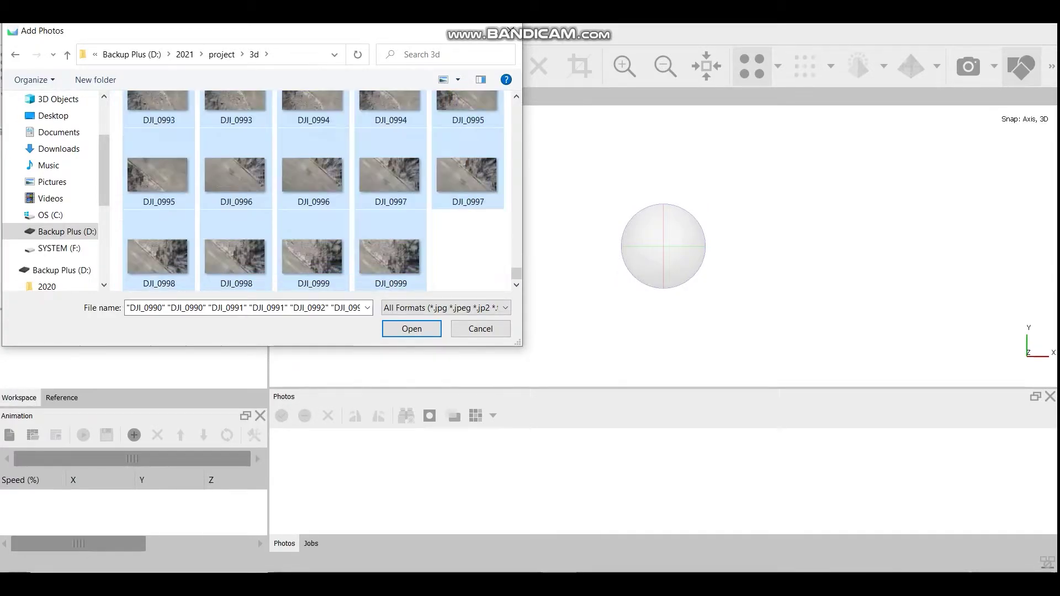
pyautogui.press('Return')
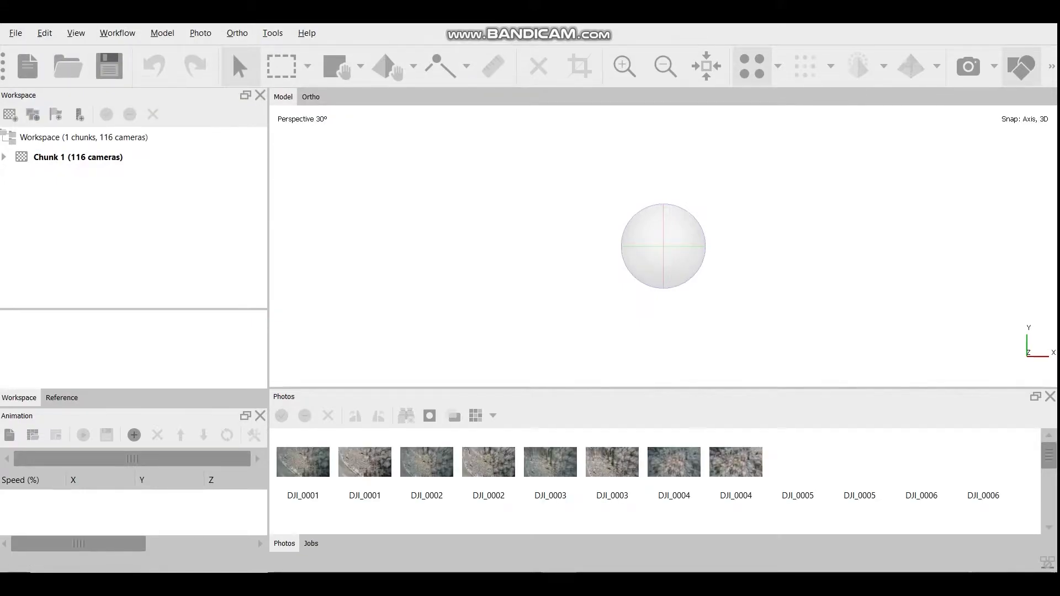
# Align the photos into a 75,575-point sparse cloud
pyautogui.click(116, 32)
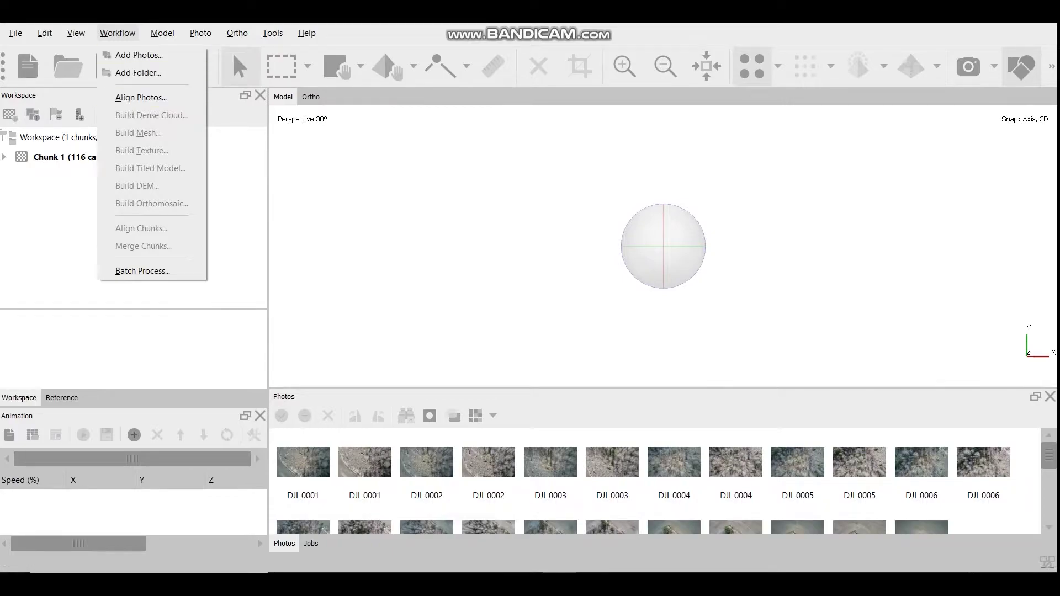
pyautogui.click(142, 97)
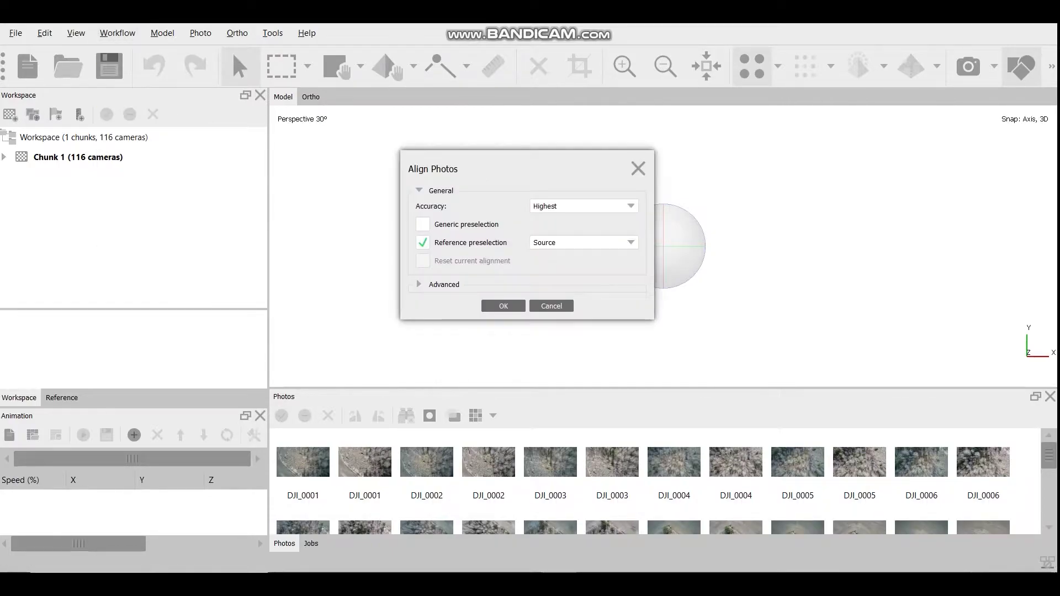
pyautogui.press('Return')
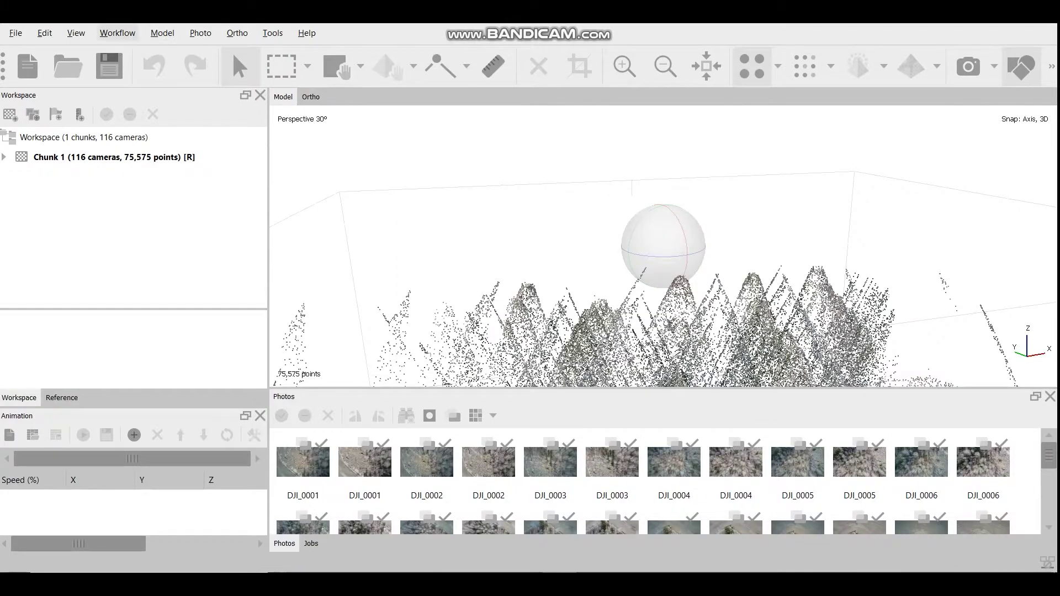
# Build the mesh from depth maps at High quality
pyautogui.hotkey('alt', 'w')
pyautogui.press('Down')
pyautogui.press('Down')
pyautogui.press('Down')
pyautogui.press('Down')
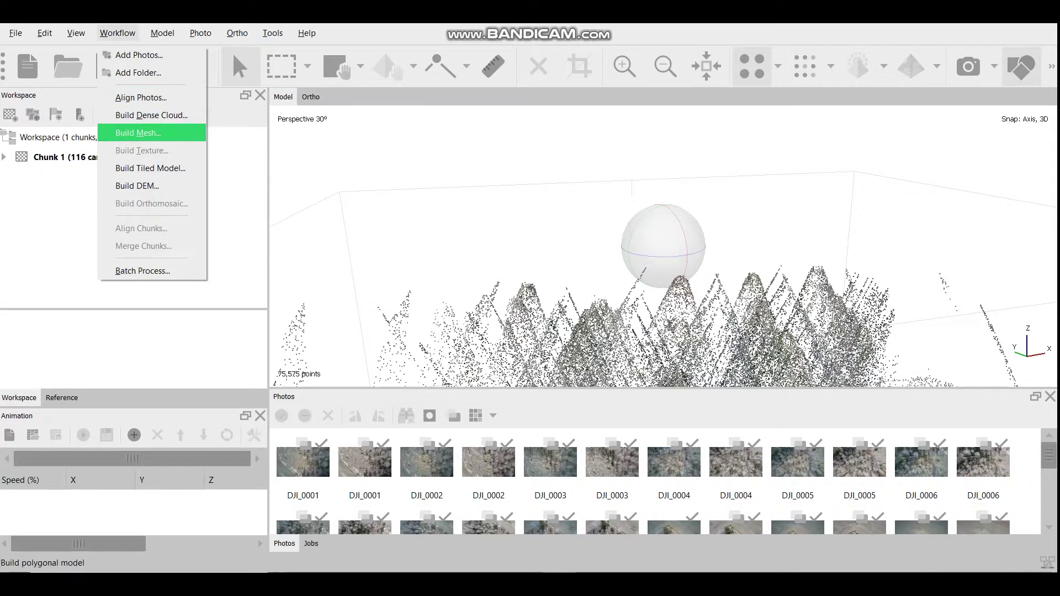
pyautogui.press('Return')
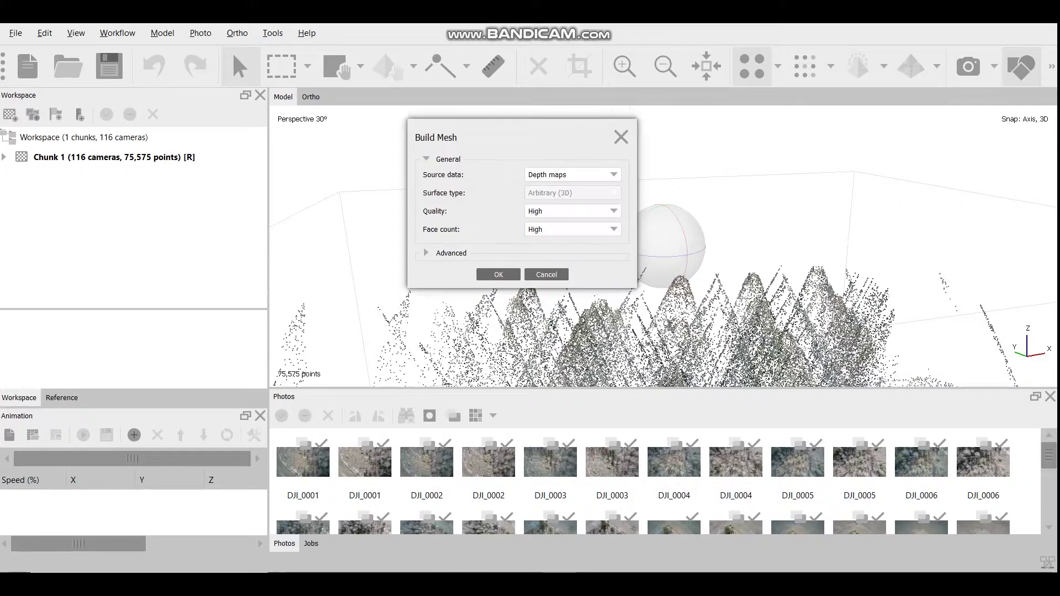
pyautogui.press('Return')
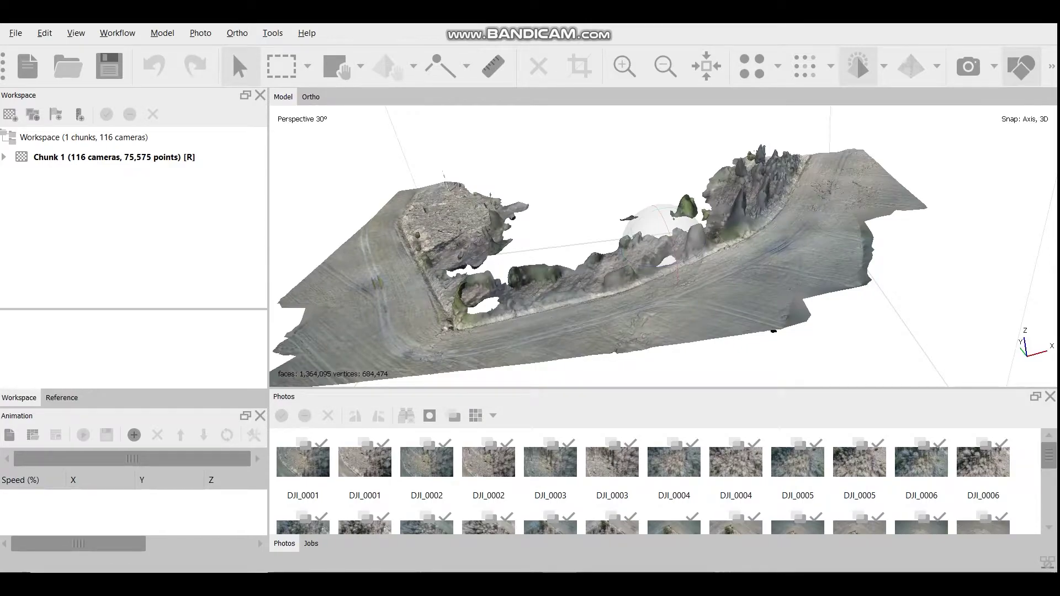
# Orbit the finished forest mesh from a top-down view to a steep side view
pyautogui.moveTo(580, 208)
pyautogui.mouseDown()
pyautogui.moveTo(580, 273)
pyautogui.moveTo(580, 207)
pyautogui.mouseUp()
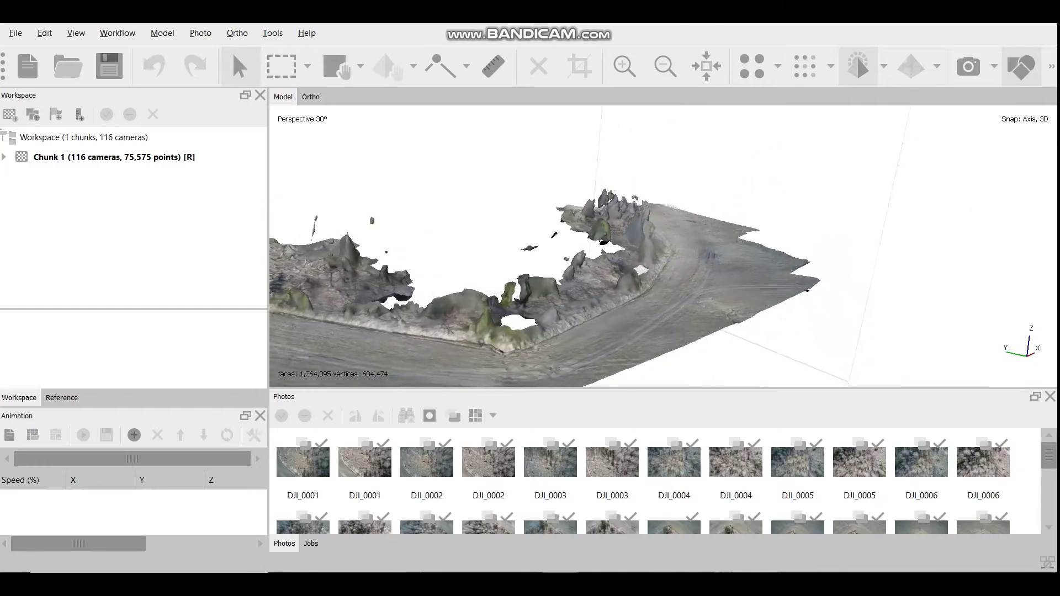
pyautogui.moveTo(579, 207)
pyautogui.mouseDown()
pyautogui.moveTo(662, 248)
pyautogui.moveTo(630, 273)
pyautogui.mouseUp()
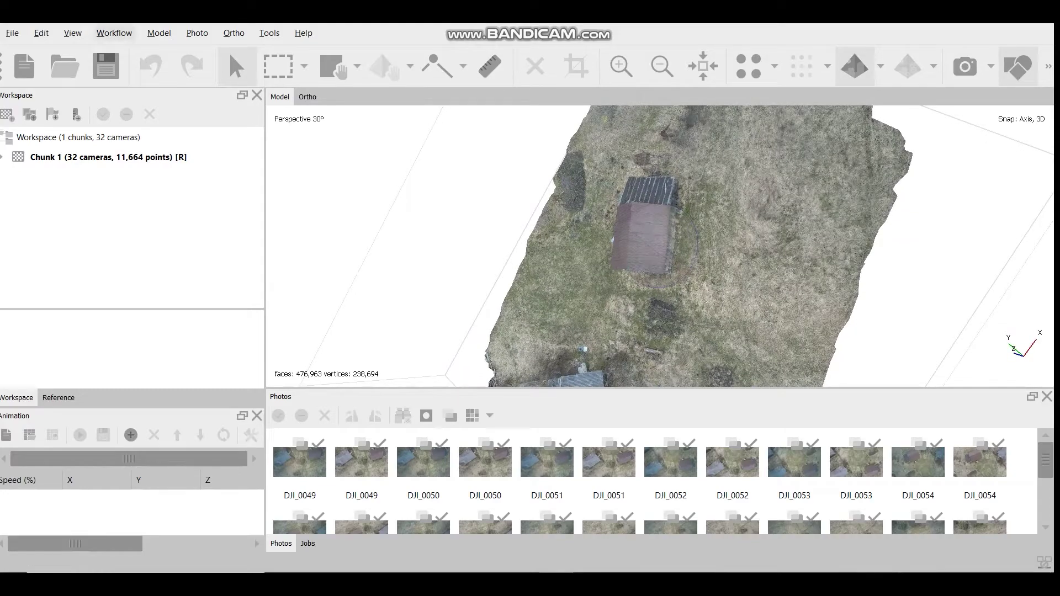
# Look over the Workflow processing steps for the shed project, then dismiss the list
pyautogui.click(113, 33)
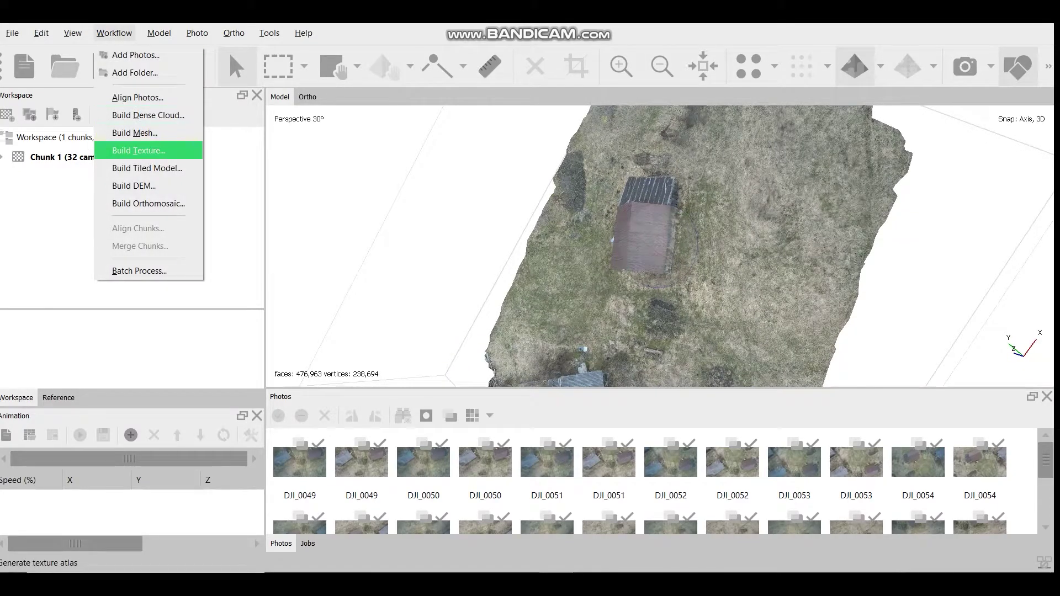
pyautogui.press('Escape')
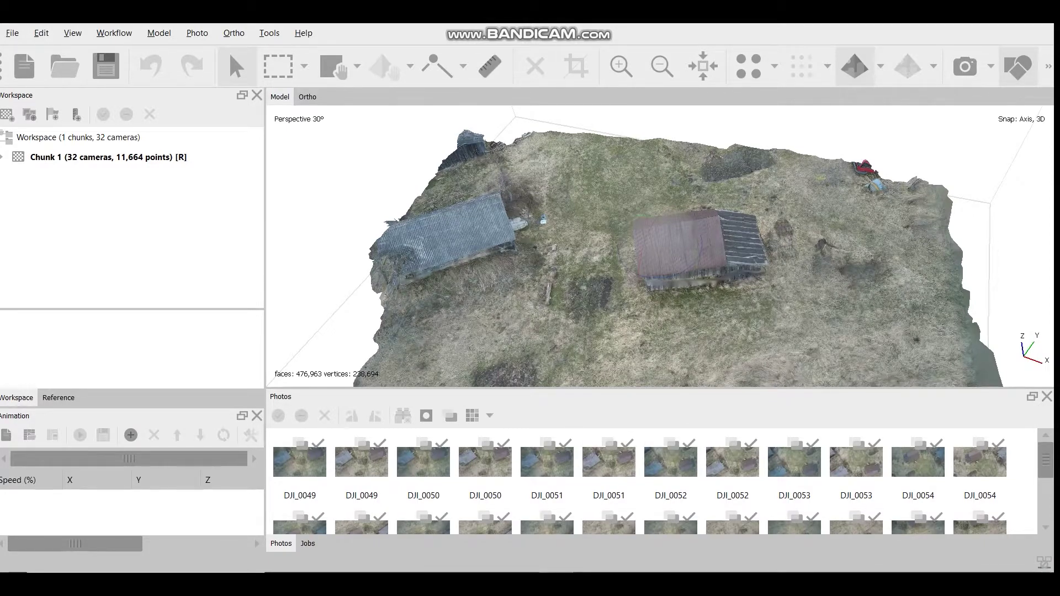
# Tilt the shed model to a steep oblique view and bring up the export options
pyautogui.click(113, 32)
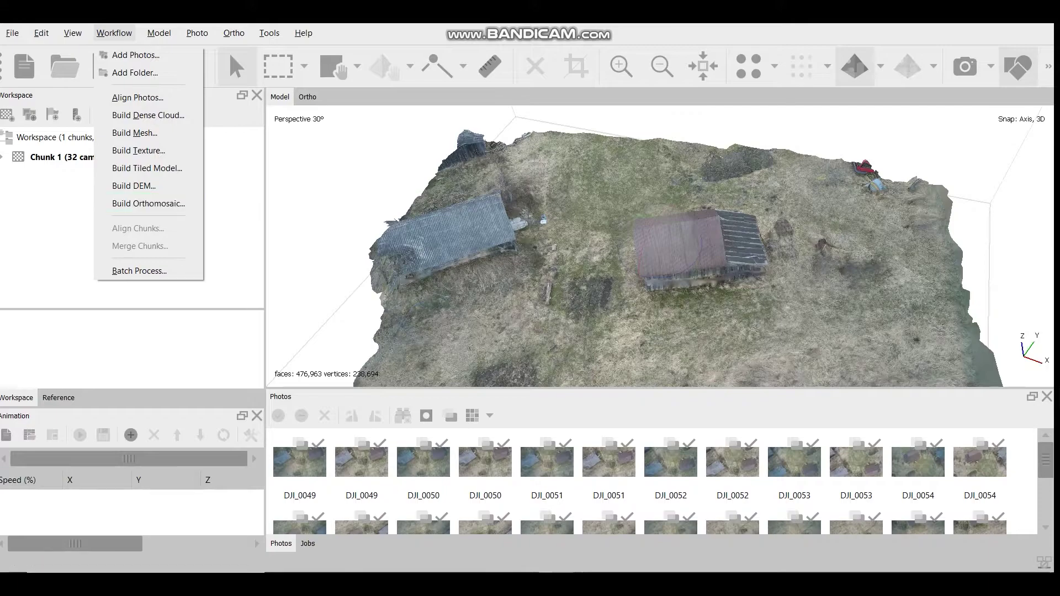
pyautogui.moveTo(629, 316); pyautogui.dragTo(629, 207)
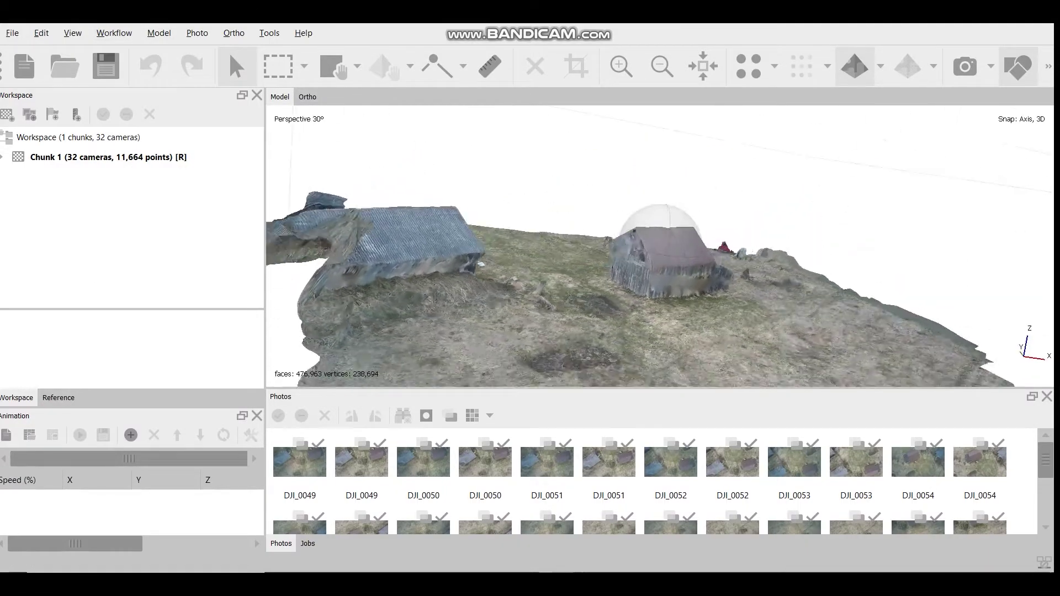
pyautogui.moveTo(663, 249); pyautogui.dragTo(662, 207)
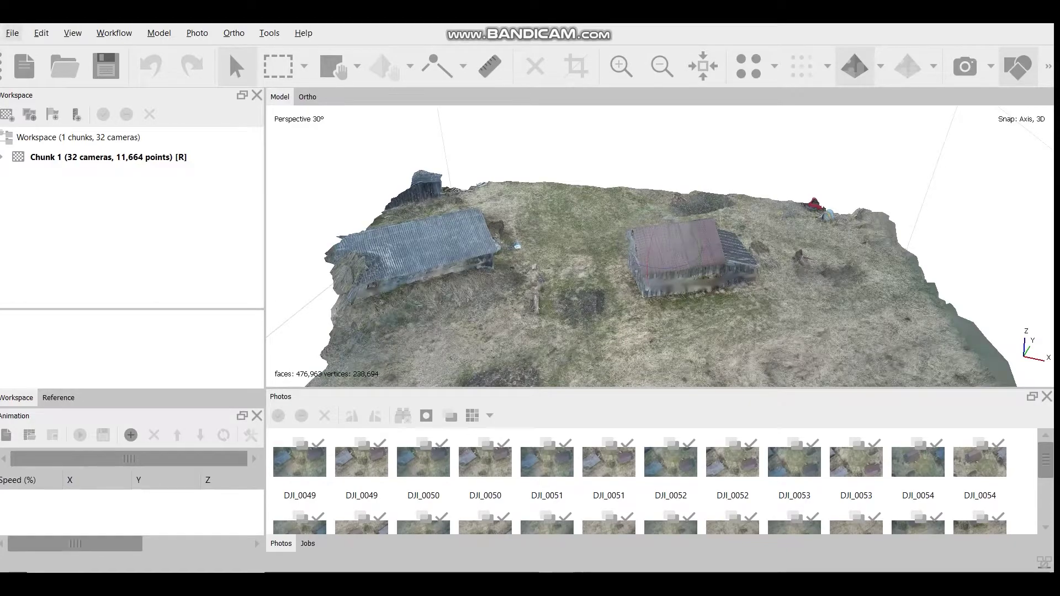
pyautogui.click(12, 32)
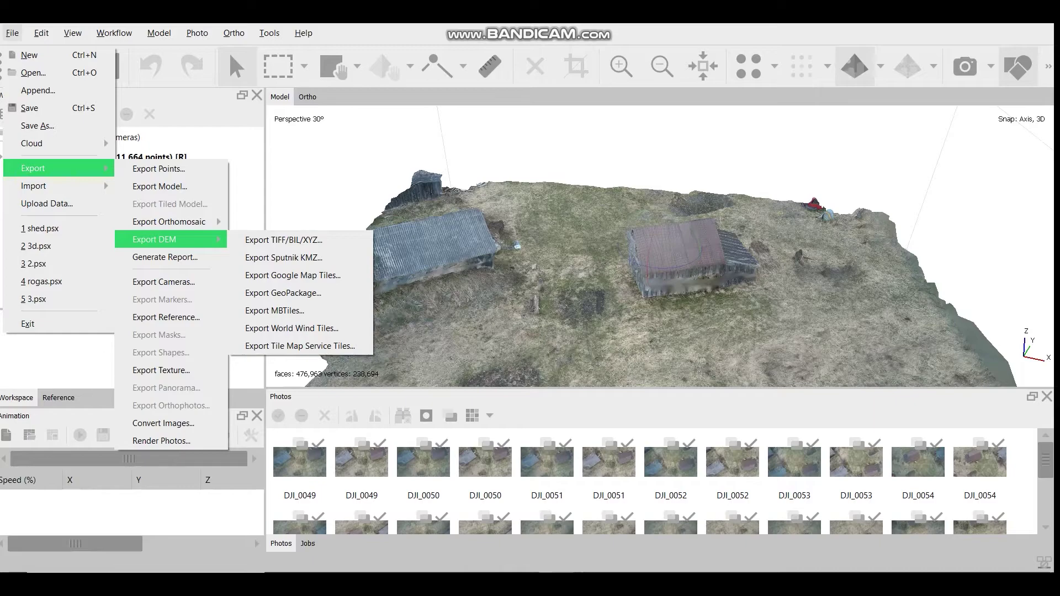
# Dismiss the export options without exporting anything
pyautogui.press('Escape')
pyautogui.press('Escape')
pyautogui.press('Escape')
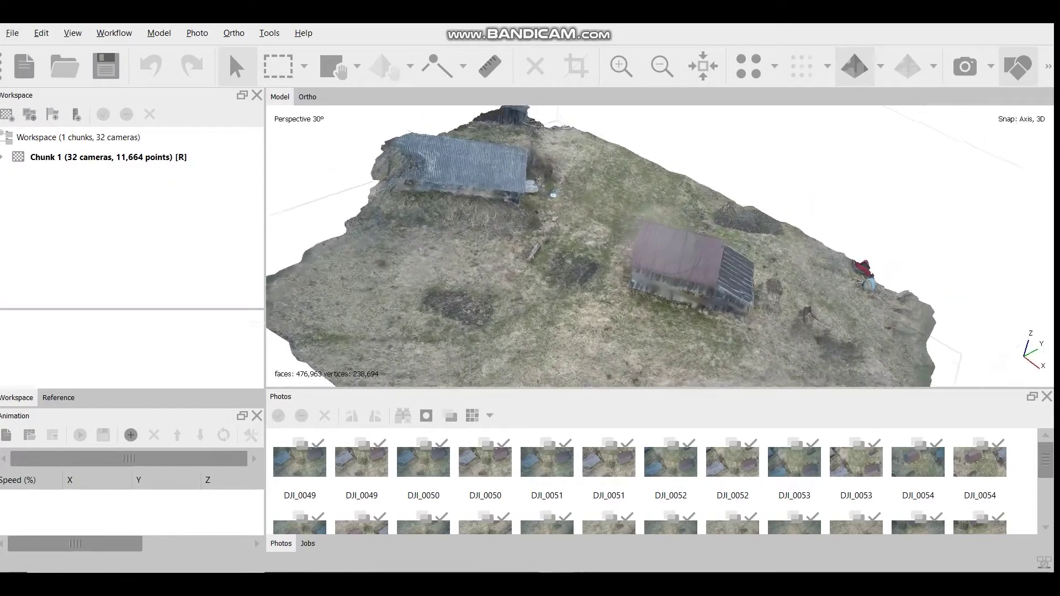